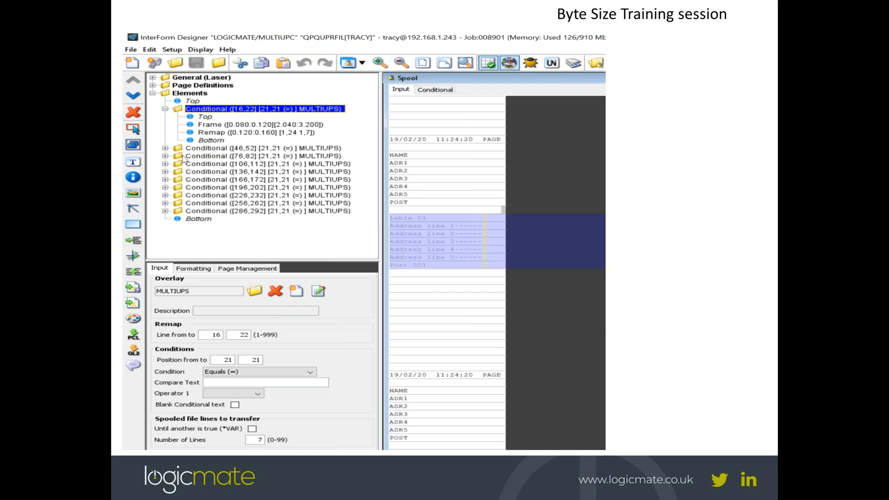
Advance the slide show to the 'Switch to designer' slide and bring up the window switcher.
left_click(183, 156)
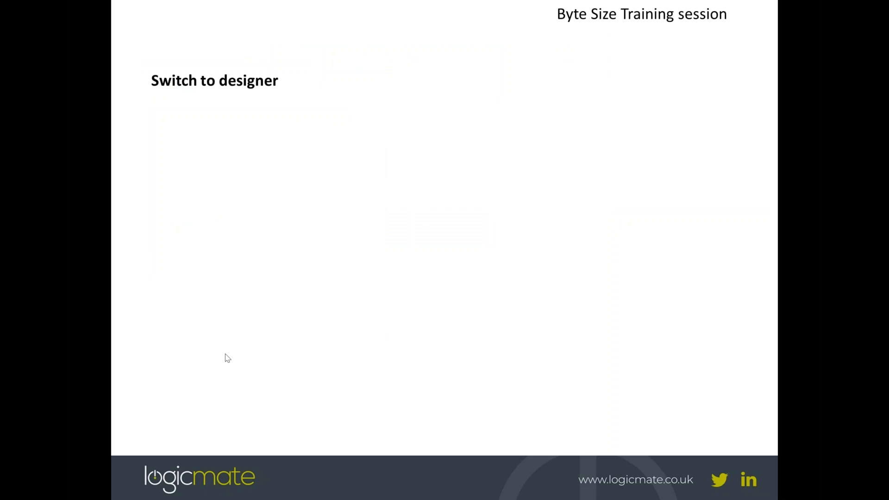
key("alt+Tab")
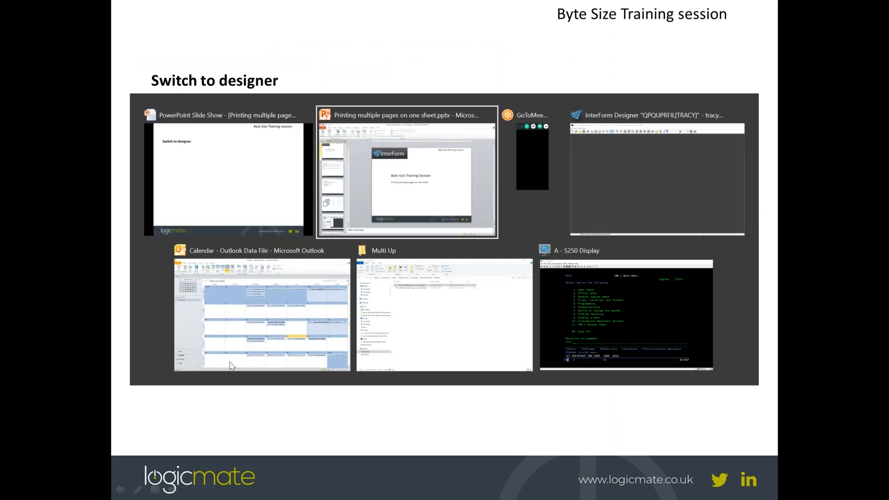
Switch to InterForm Designer, open the LOGICMATE/MULTIUPC overlay and expand its Elements list.
key("alt+Tab")
key("alt+Tab")
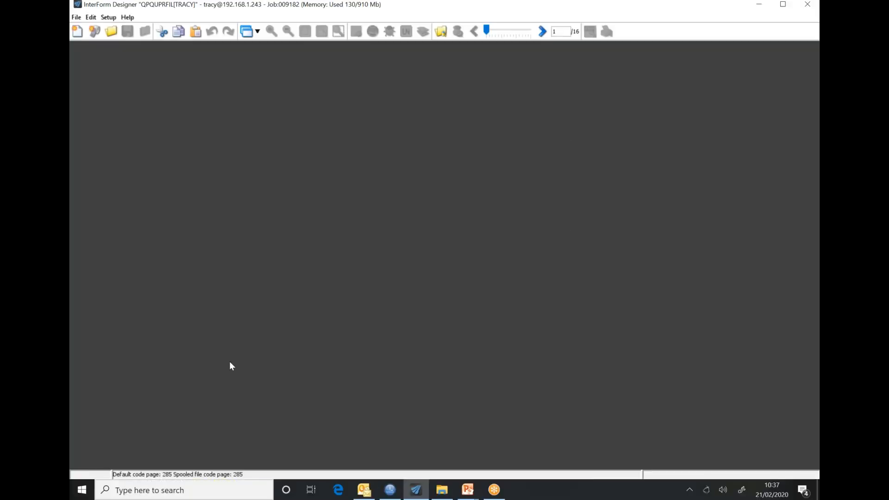
left_click(75, 19)
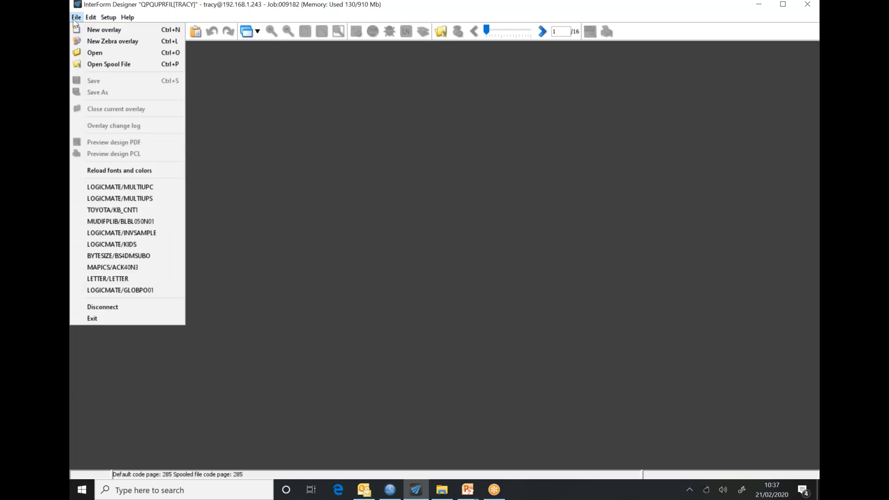
left_click(119, 187)
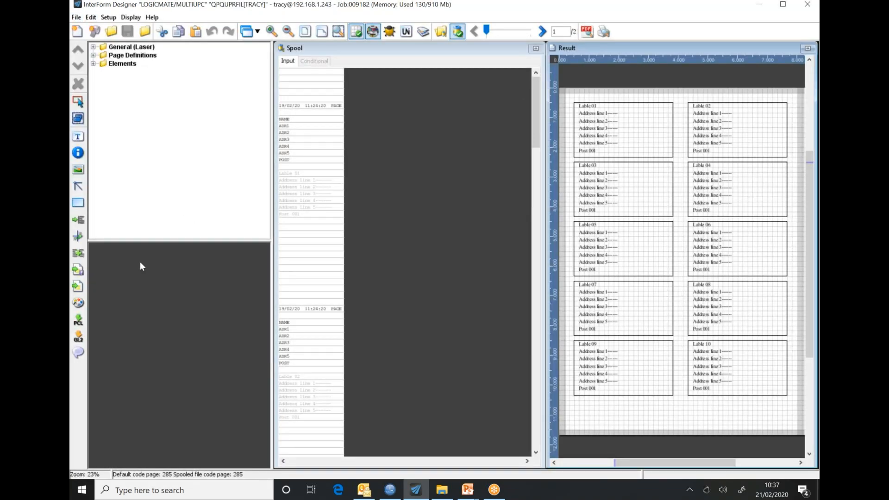
left_click(93, 63)
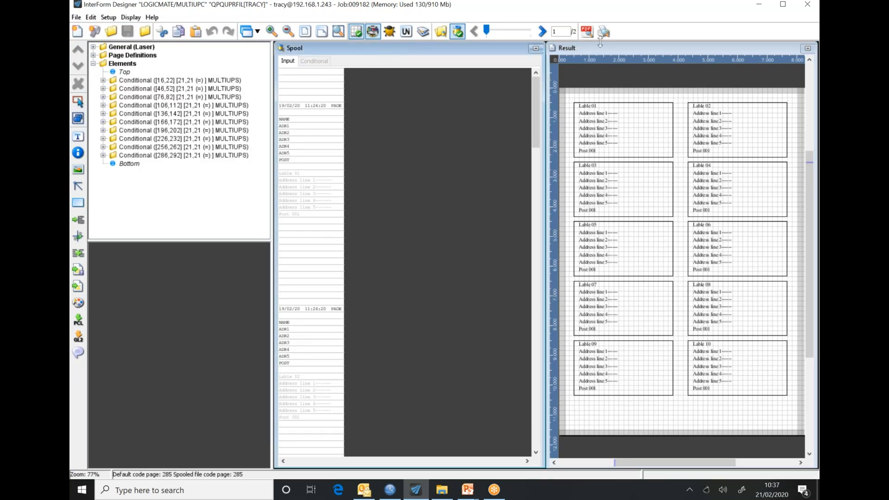
Activate the result preview of labels 01–10 and select the General (Laser) settings group.
left_click(618, 45)
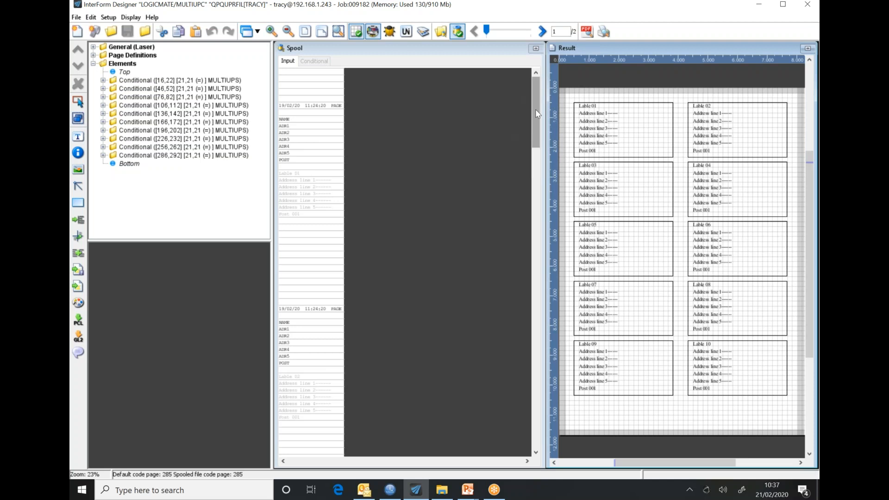
left_click_drag(535, 109, 535, 109)
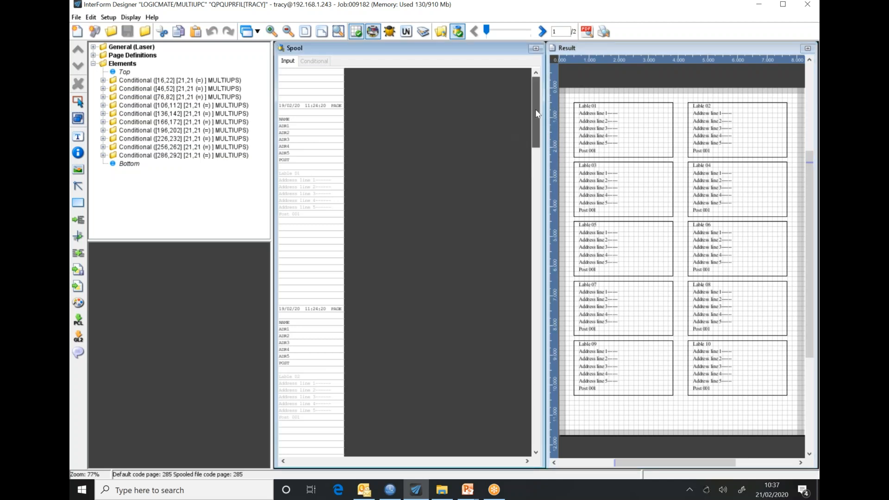
left_click(121, 48)
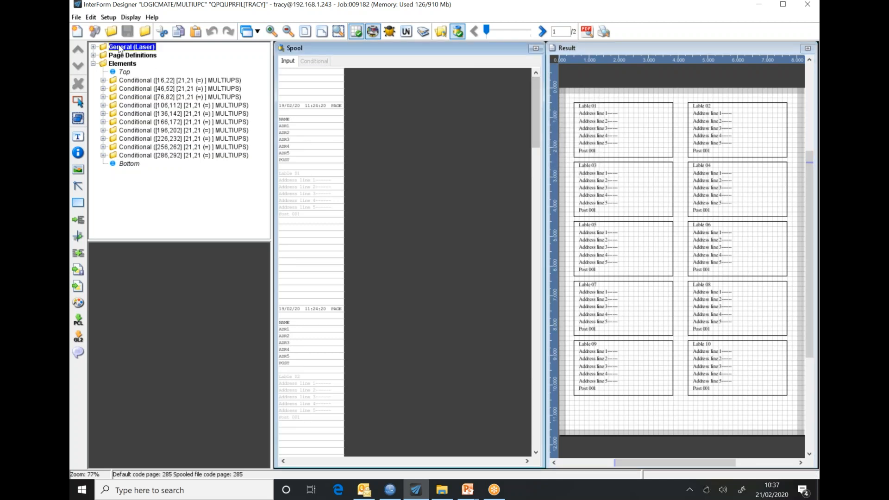
Show the overlay's Document settings and try Multi-up 1 to preview a single label.
left_click(94, 47)
left_click(130, 56)
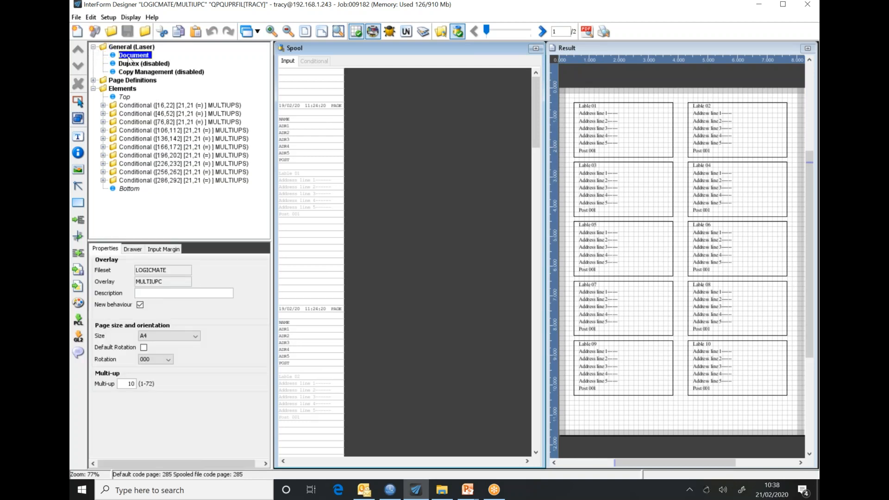
double_click(131, 384)
type("1")
left_click(322, 127)
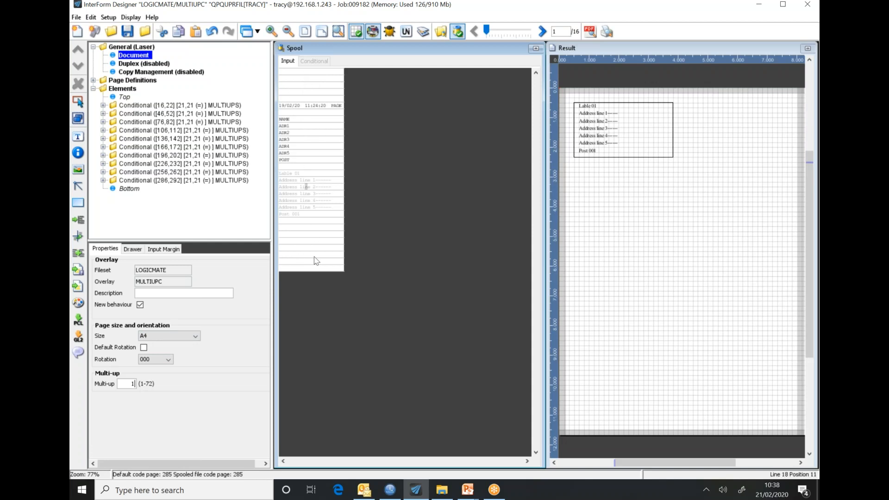
Set Multi-up back to 10 and scroll through the Spool pane.
left_click_drag(130, 385, 154, 390)
type("10")
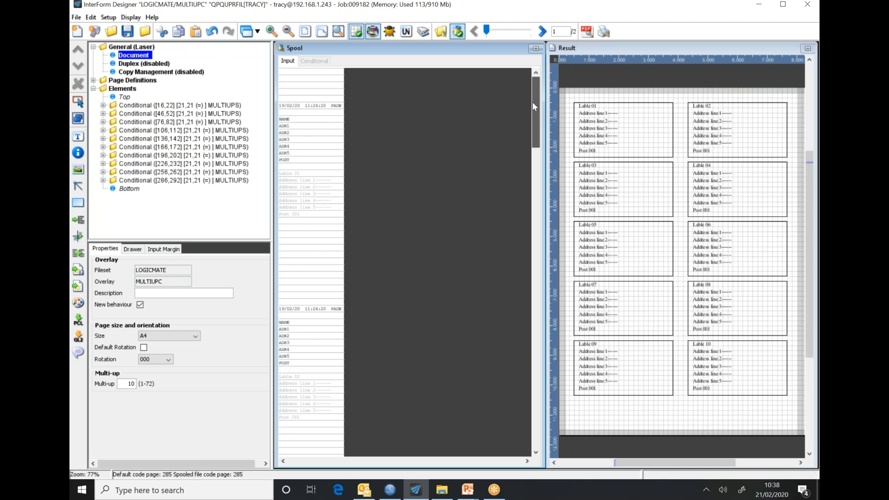
left_click_drag(533, 103, 539, 419)
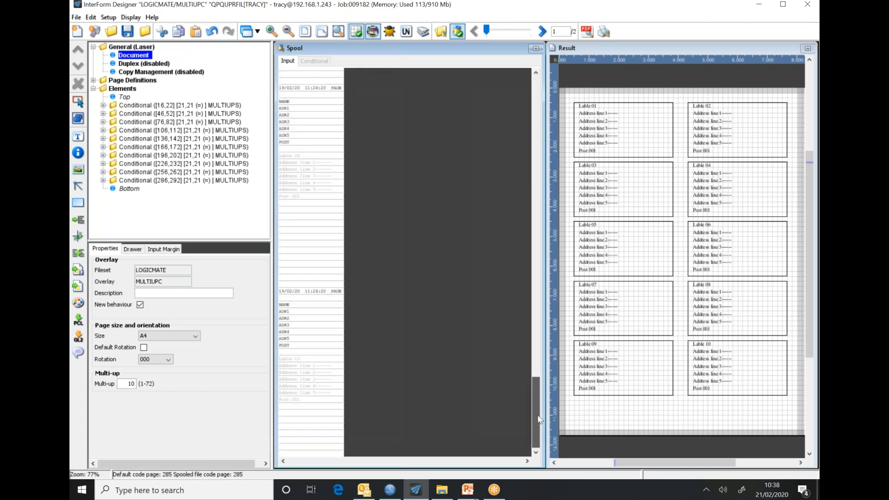
left_click_drag(538, 419, 537, 98)
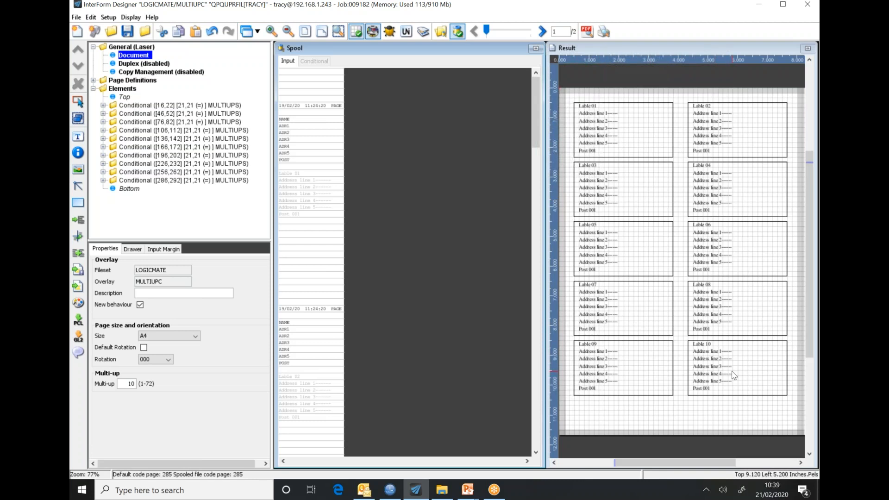
Compare the conditionals' remap ranges (16–22, 46–52, 76–82, 286–292) and check Number of Lines 7.
left_click(135, 106)
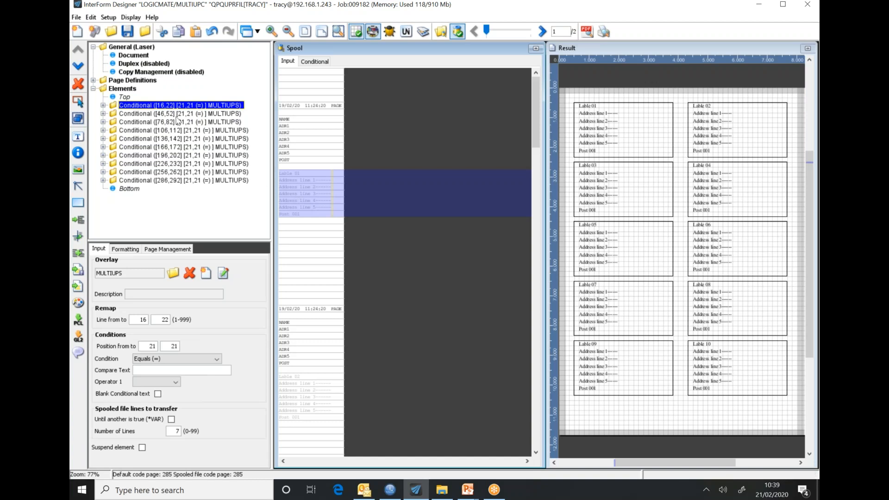
left_click(139, 116)
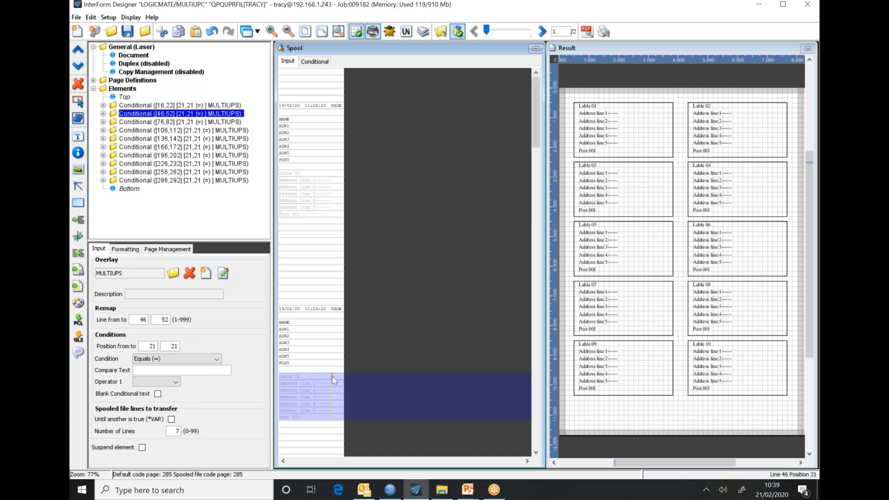
left_click(157, 105)
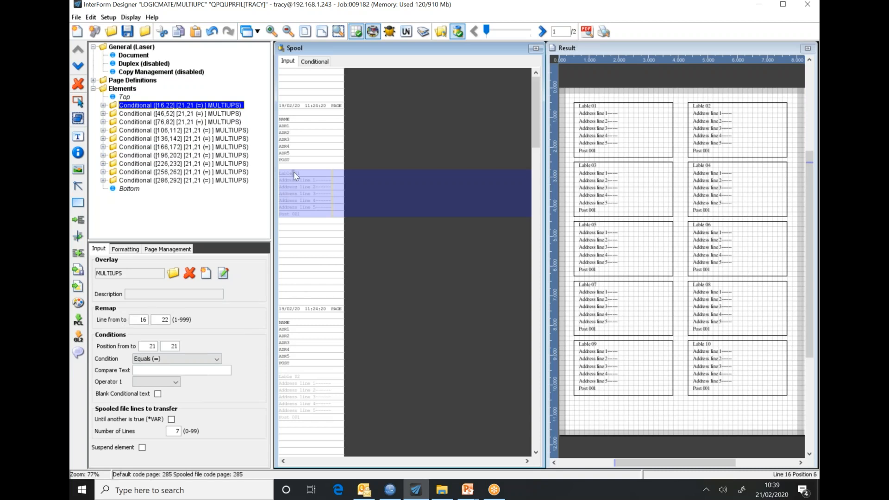
left_click(153, 115)
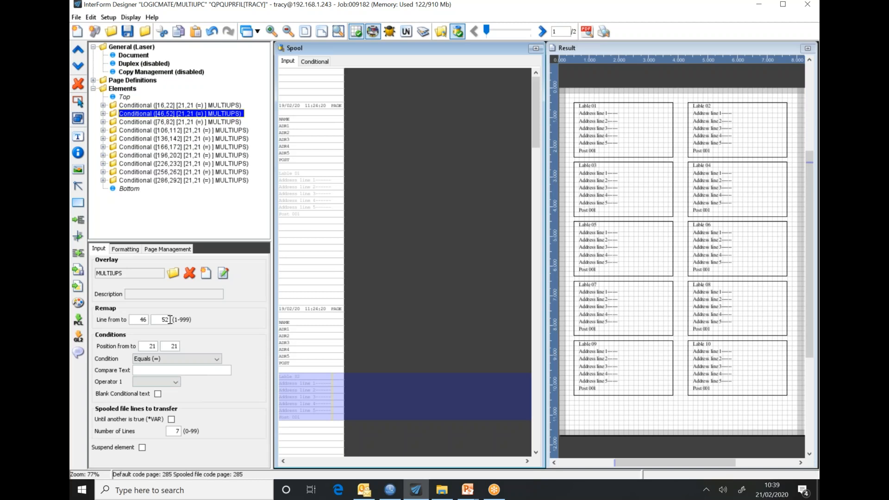
left_click(150, 122)
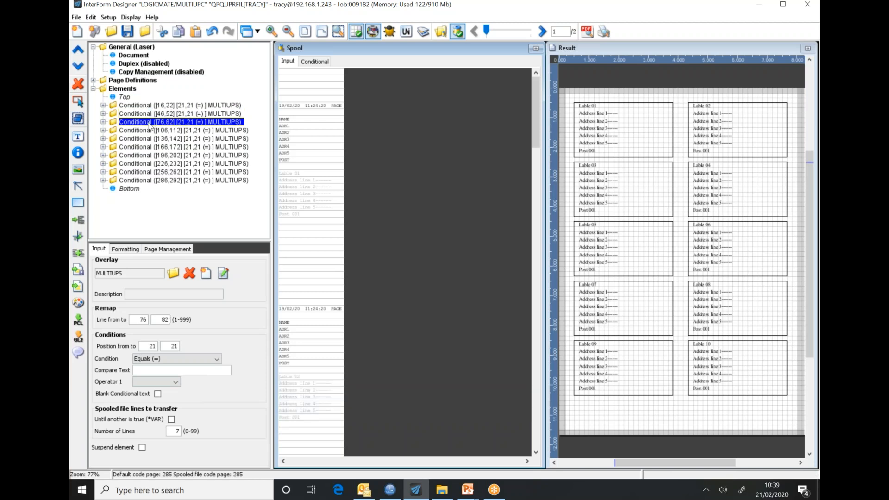
left_click(145, 181)
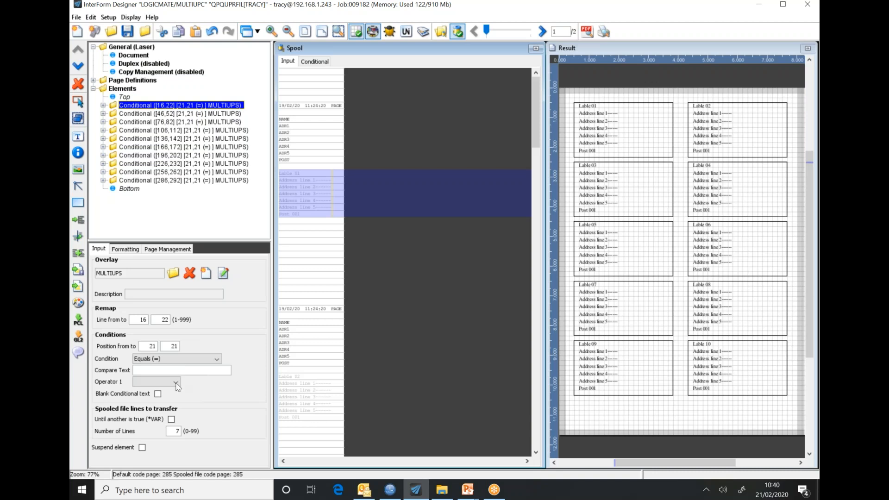
double_click(184, 431)
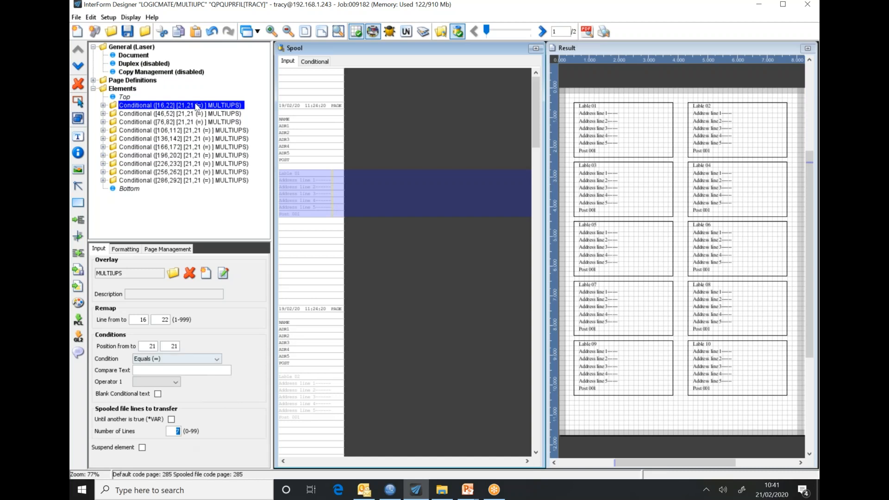
Preview only the picked spool lines for Lable 02–04, ending on the lines 16–22 conditional.
left_click(319, 61)
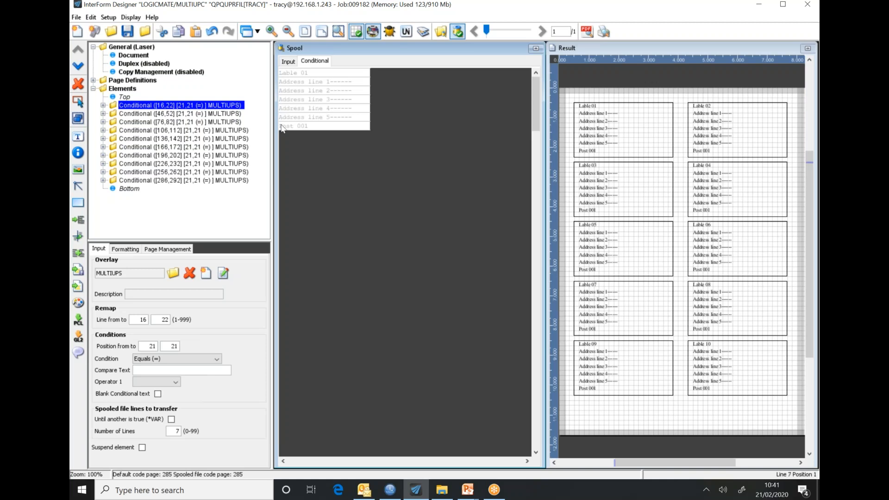
left_click(159, 114)
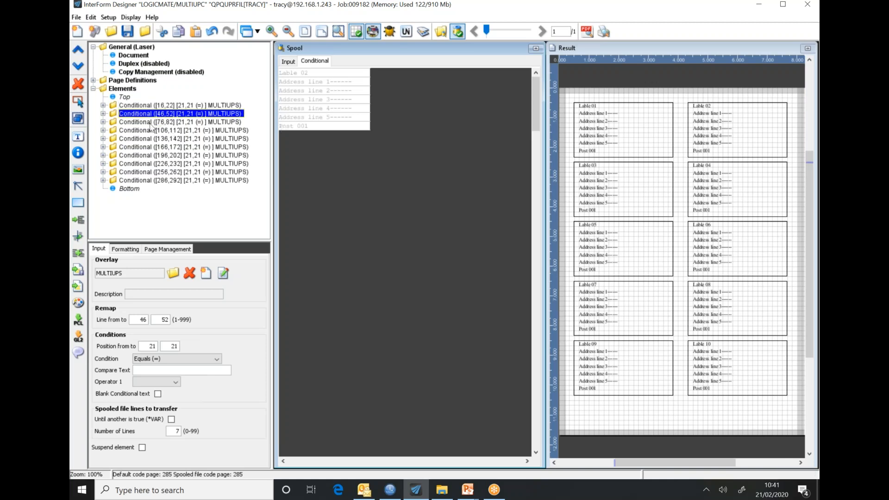
left_click(150, 123)
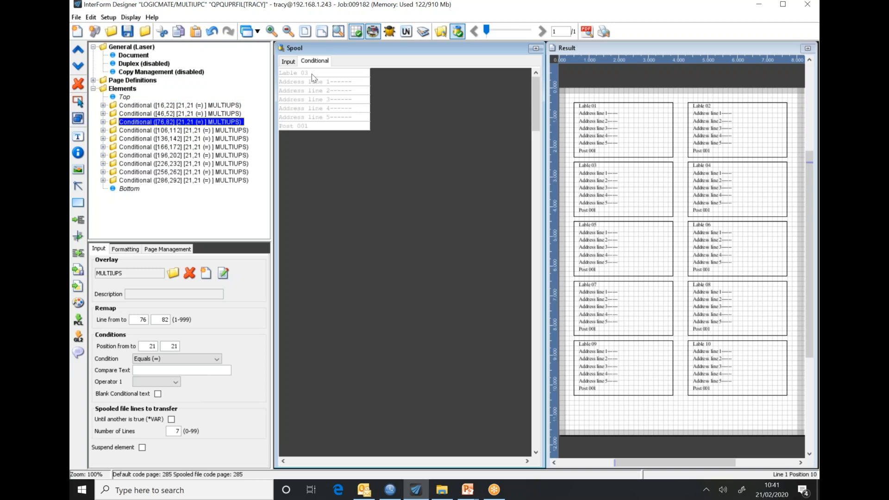
left_click(157, 131)
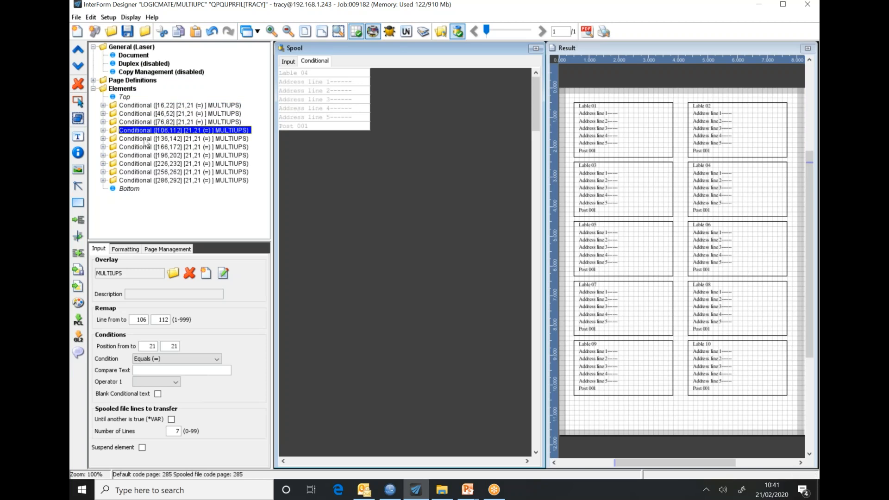
left_click(147, 106)
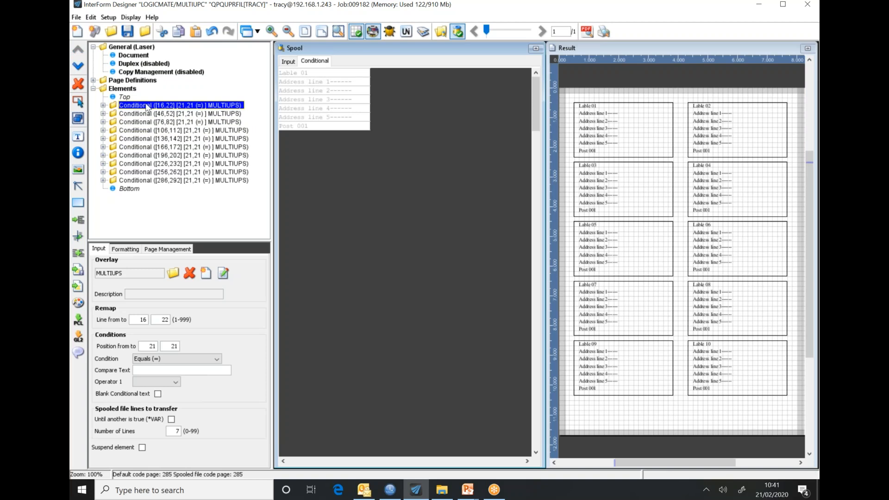
Show the first label's formatting (vertical 0.040 Absolute, horizontal 0.000) and hide the preview grid.
left_click(121, 250)
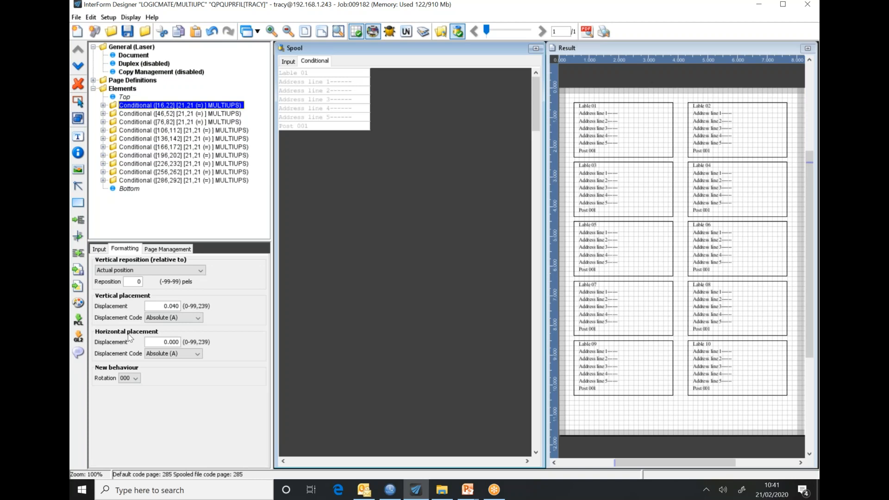
left_click(661, 46)
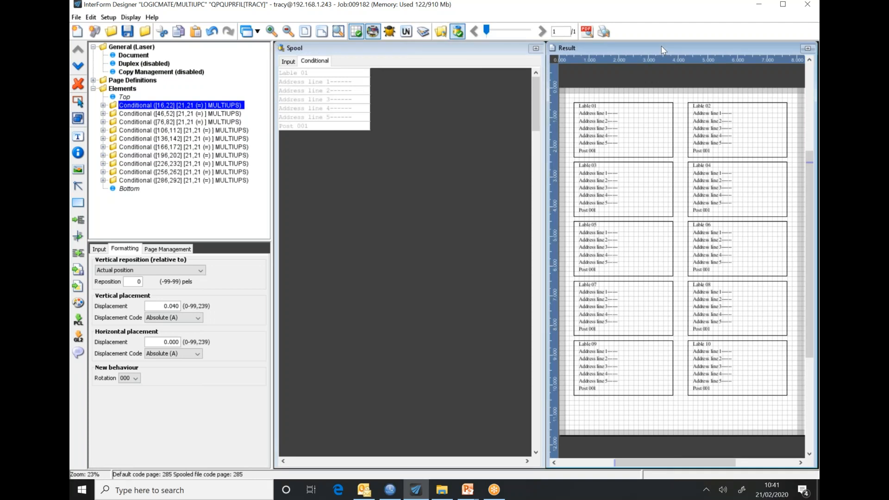
left_click(356, 31)
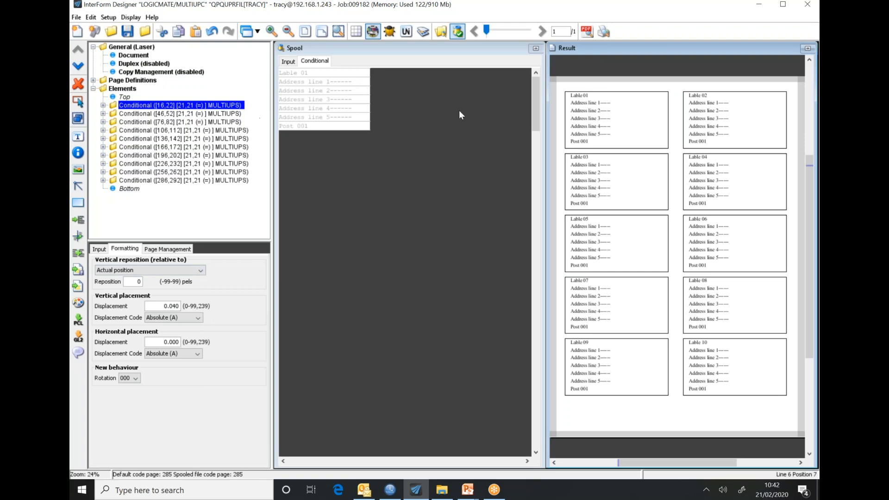
left_click(137, 115)
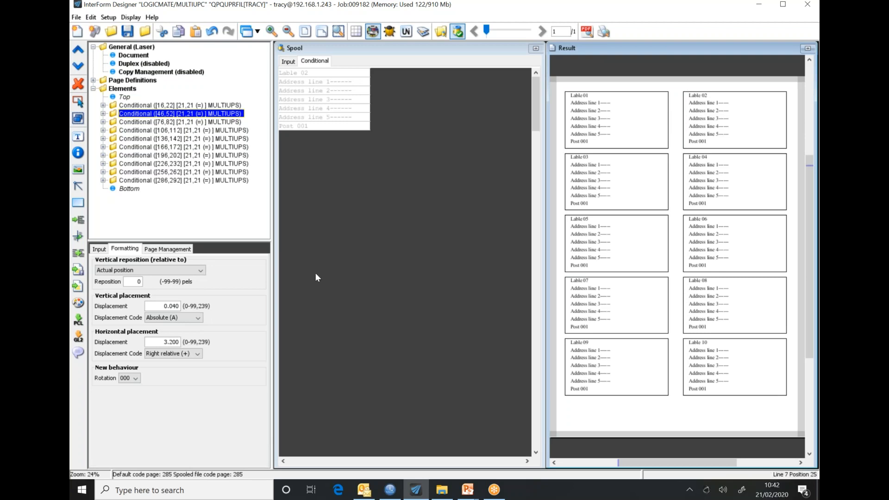
left_click_drag(167, 344, 163, 342)
type("2")
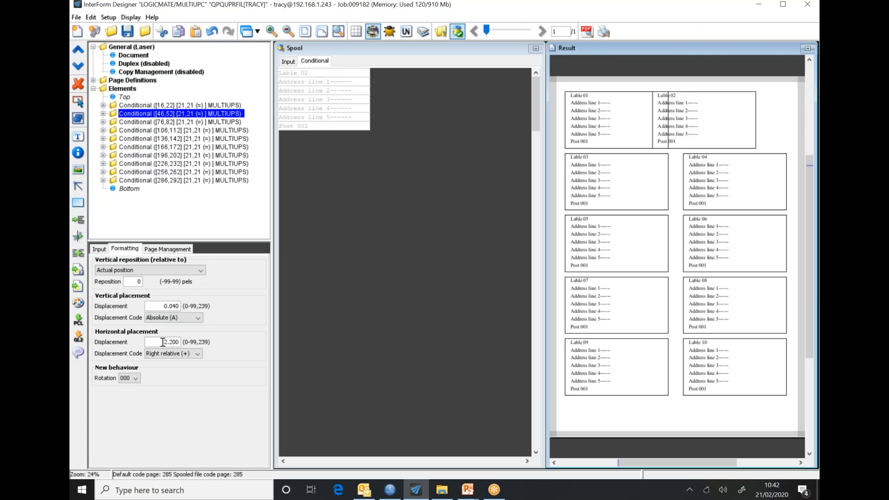
key("BackSpace")
type("3")
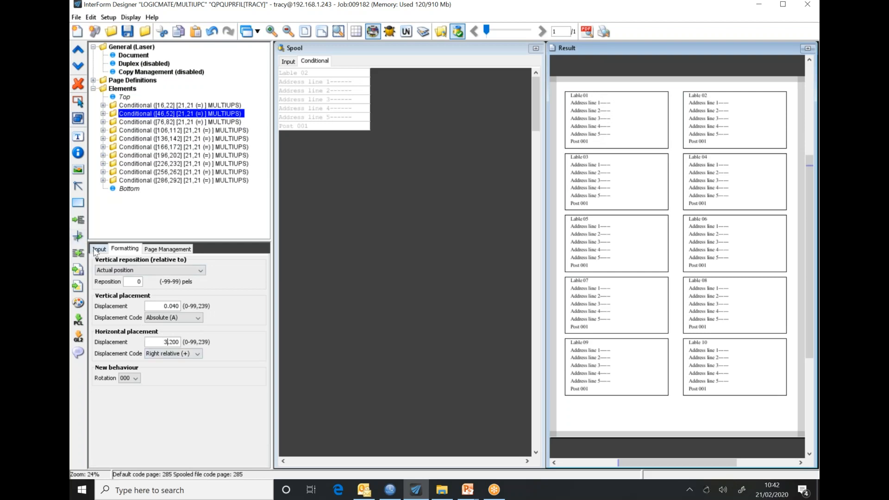
left_click(141, 105)
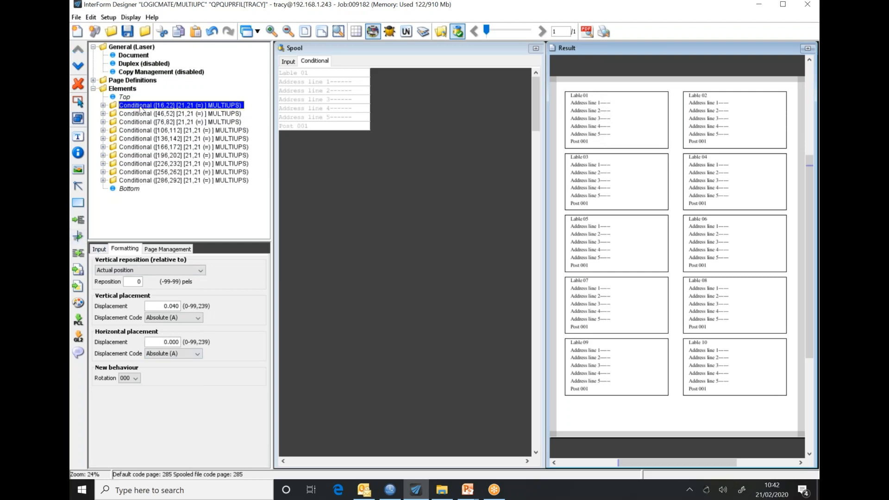
Open the first conditional's MULTIUPS overlay for editing, saving the design when prompted.
left_click(99, 249)
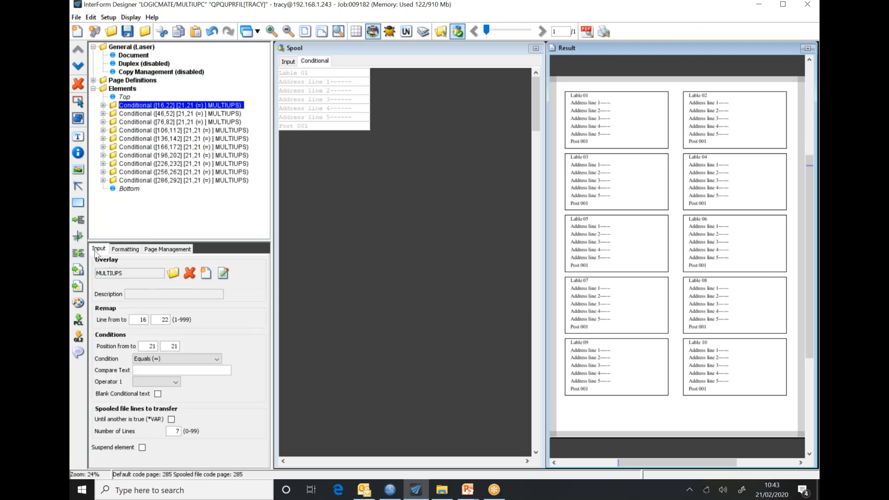
left_click(223, 273)
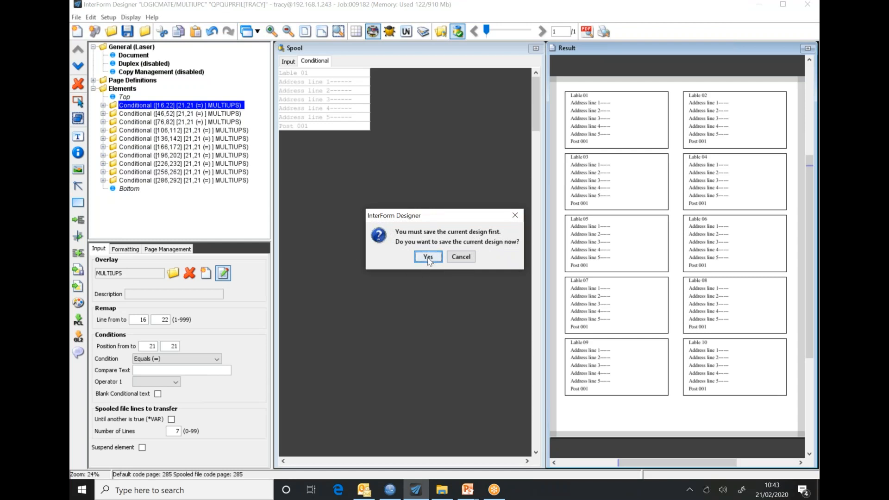
left_click(427, 257)
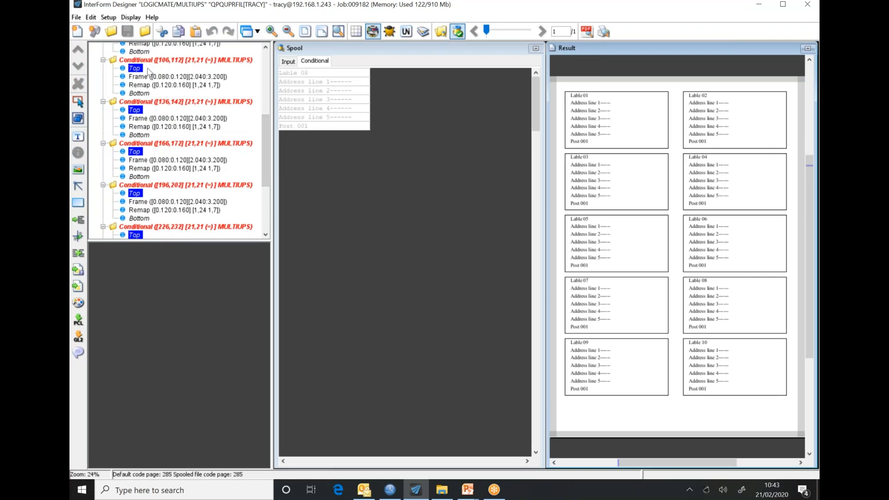
Scroll the element tree to the top and select the first Frame (0.080, 0.120 to 2.040, 3.200).
left_click(281, 140)
left_click_drag(263, 137, 264, 73)
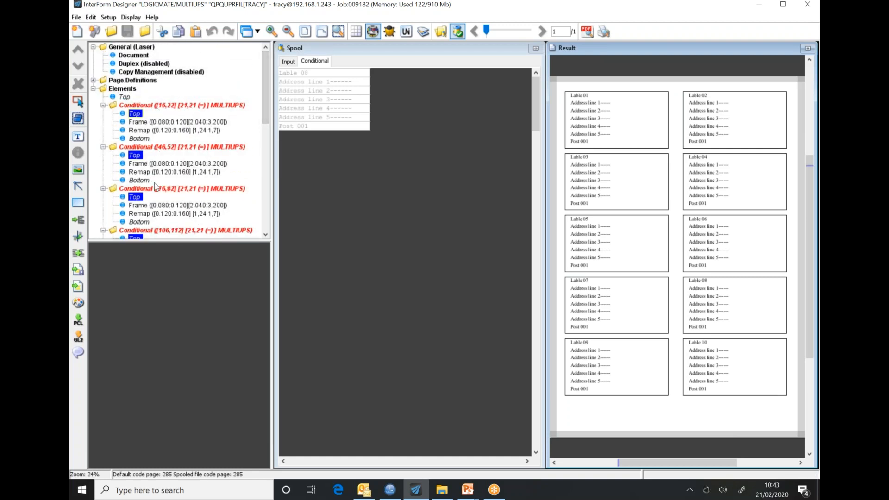
left_click(146, 123)
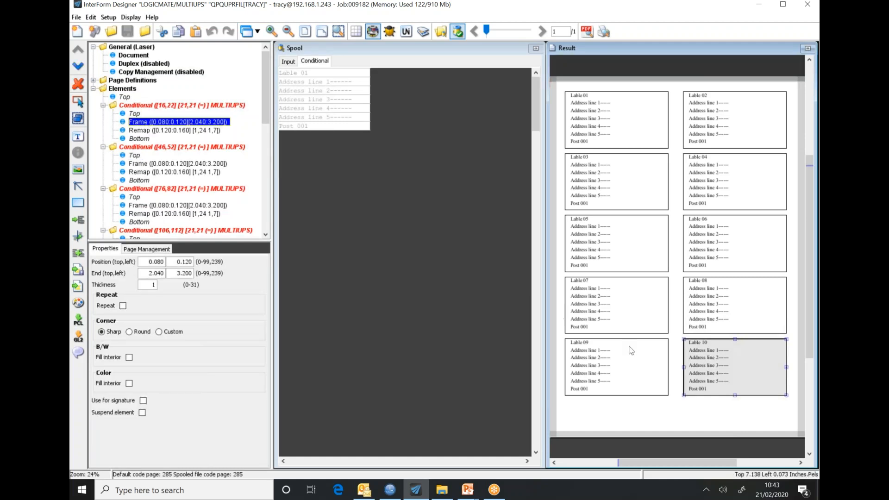
Check the first label's Frame and Remap against spool positions, ending on Remap lines 1–7, positions 1–24.
key("Down")
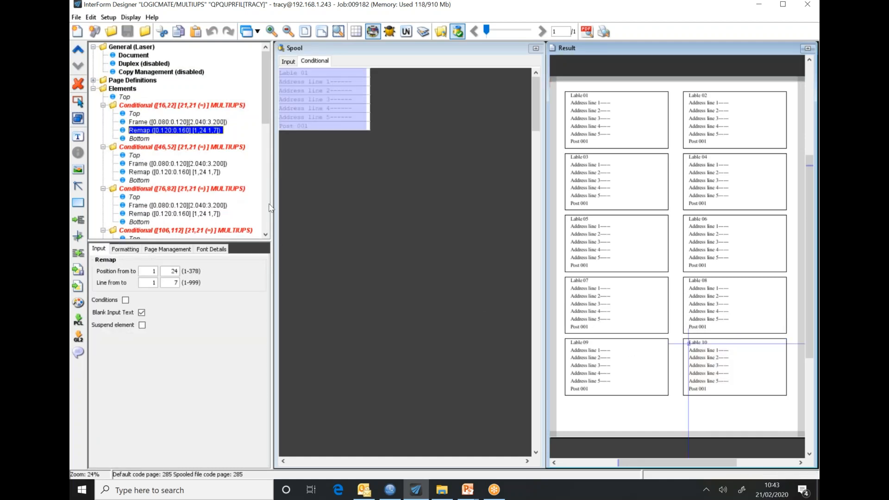
key("Left")
key("Left")
key("Left")
key("Left")
key("Left")
key("Left")
key("Left")
key("Left")
key("Left")
key("Left")
key("Left")
key("Left")
key("Left")
key("Left")
key("Left")
key("Left")
key("Left")
key("Left")
key("Left")
key("Left")
left_click(161, 123)
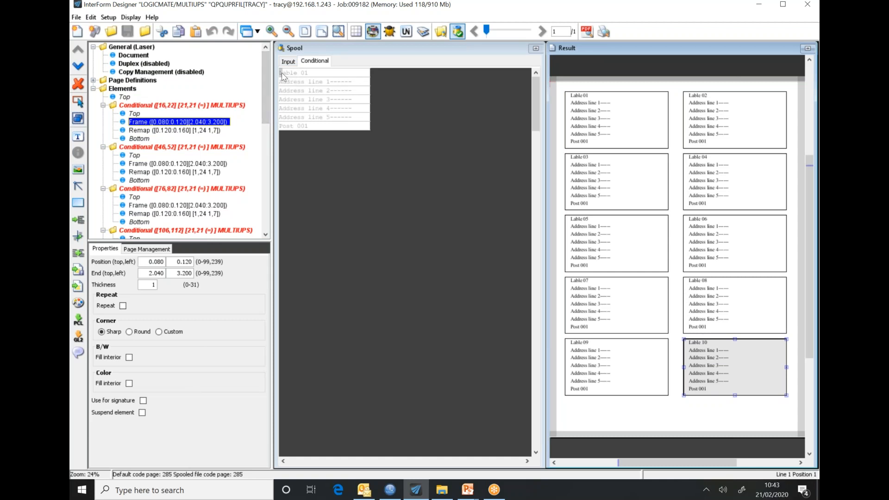
left_click(318, 82)
left_click(139, 130)
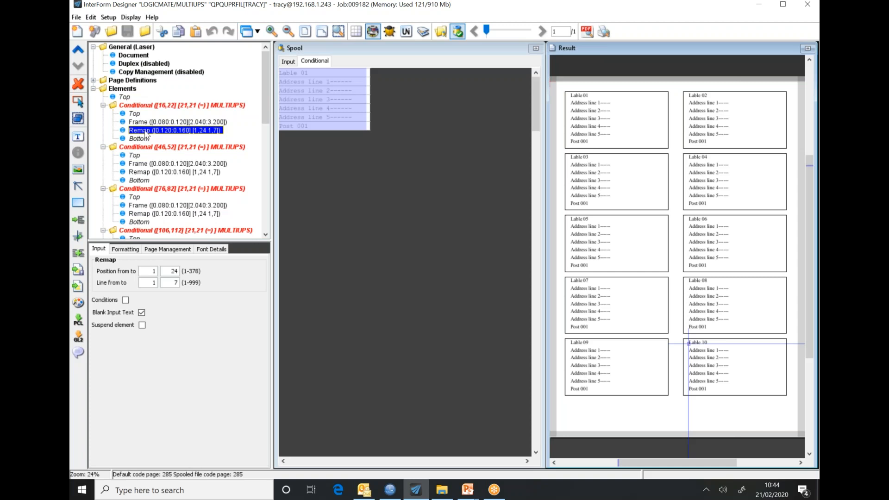
left_click(299, 73)
Maximise the result preview and view the ten-label page 1 of 2 in SwiftView.
double_click(629, 48)
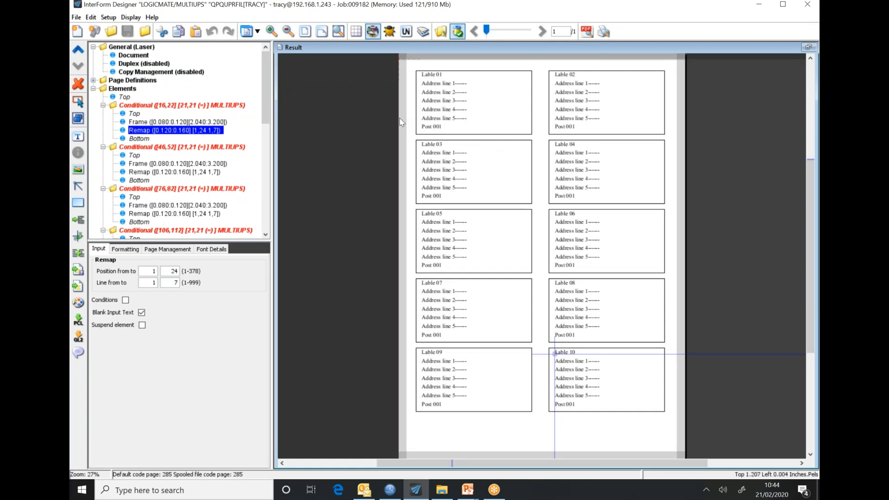
left_click(512, 445)
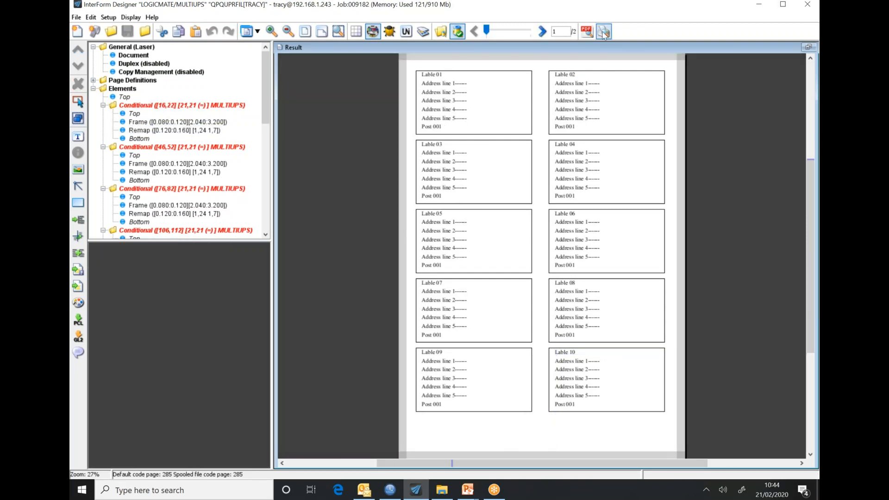
left_click(604, 32)
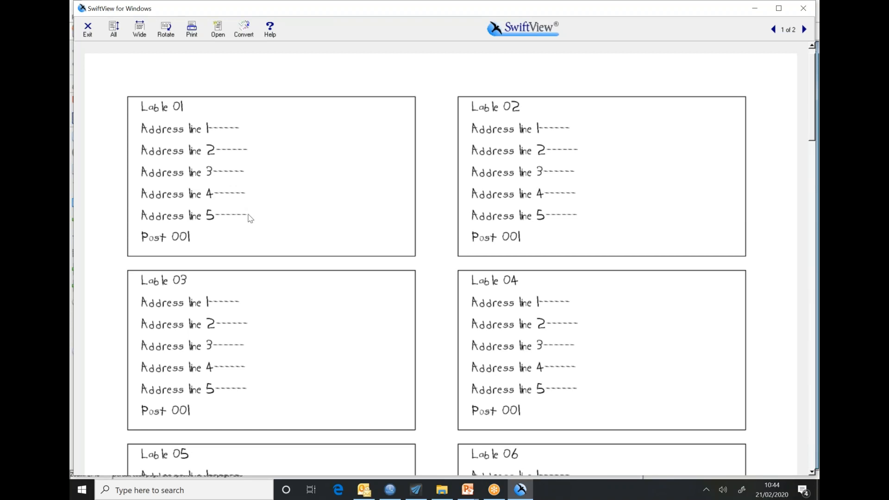
Scroll through labels Lable 01 to Lable 10 in SwiftView, then close the PCL preview.
scroll(250, 218, "down", 7)
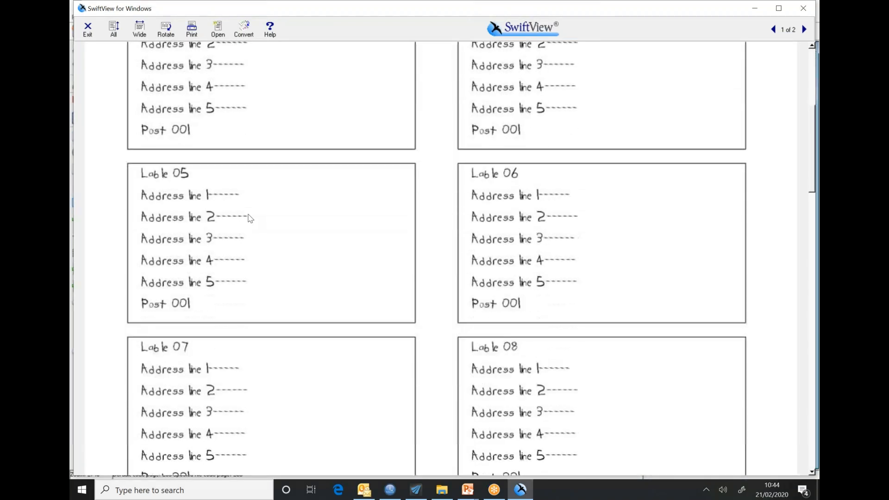
scroll(250, 217, "down", 6)
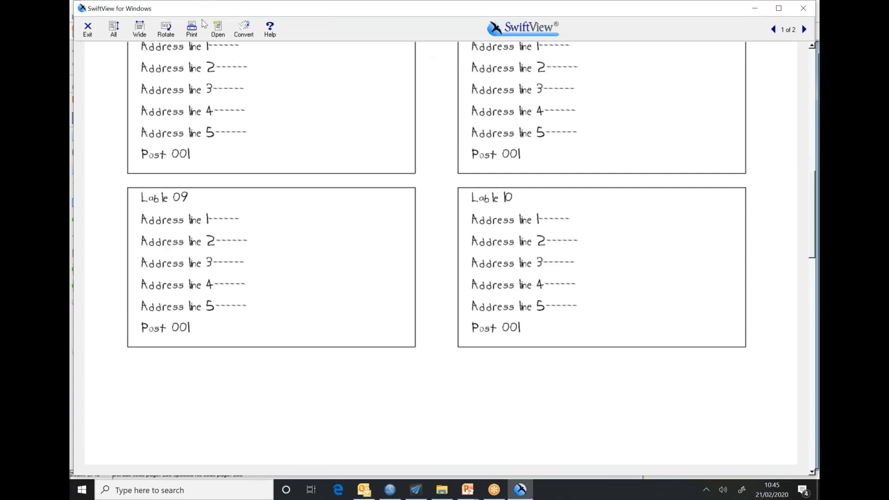
left_click_drag(205, 6, 208, 76)
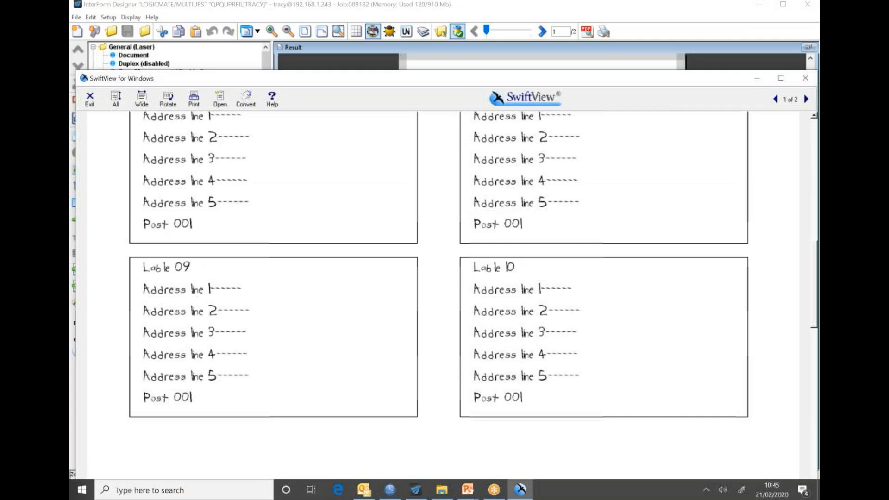
left_click(803, 83)
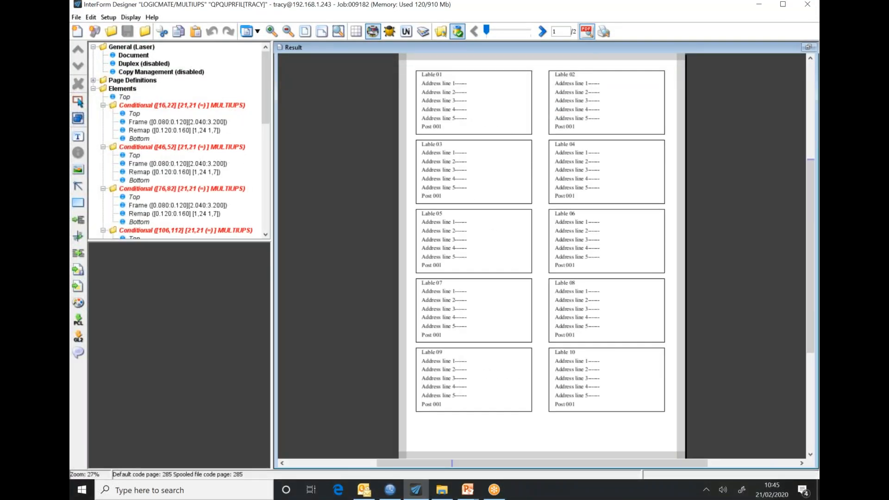
Preview the labels as TRACY.PDF in Acrobat Reader, restore its window, and close it.
left_click(587, 31)
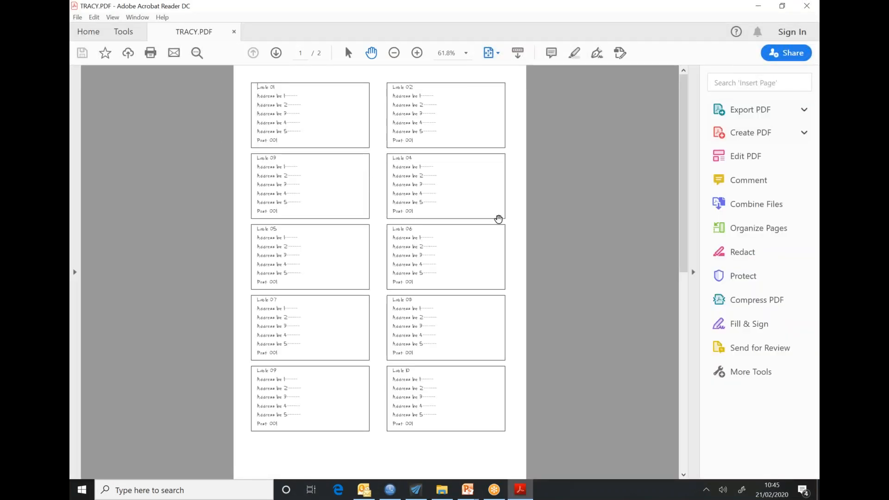
double_click(248, 7)
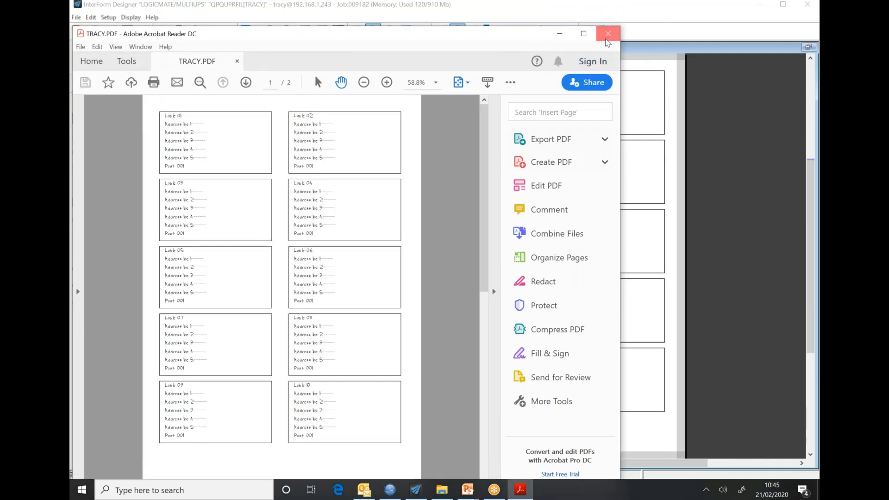
left_click(608, 34)
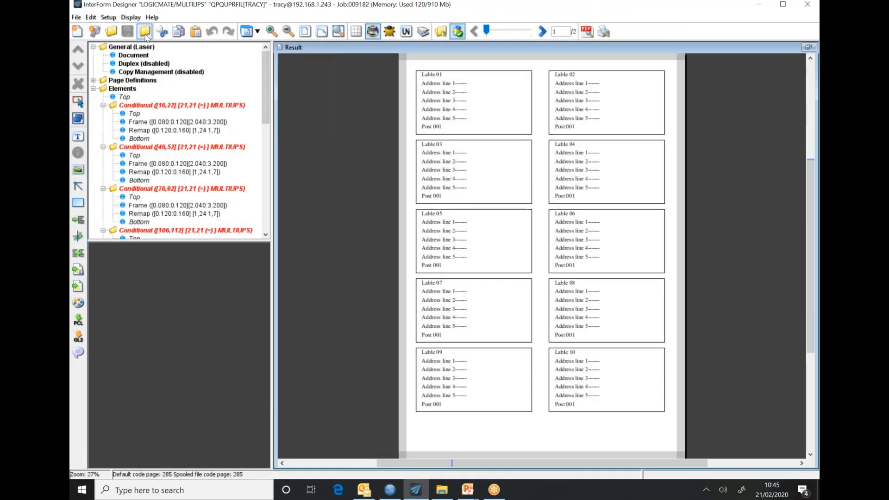
Close the MULTIUPS and MULTIUPC overlays and open the TOYOTA/KB_CNT1 overlay.
left_click(146, 37)
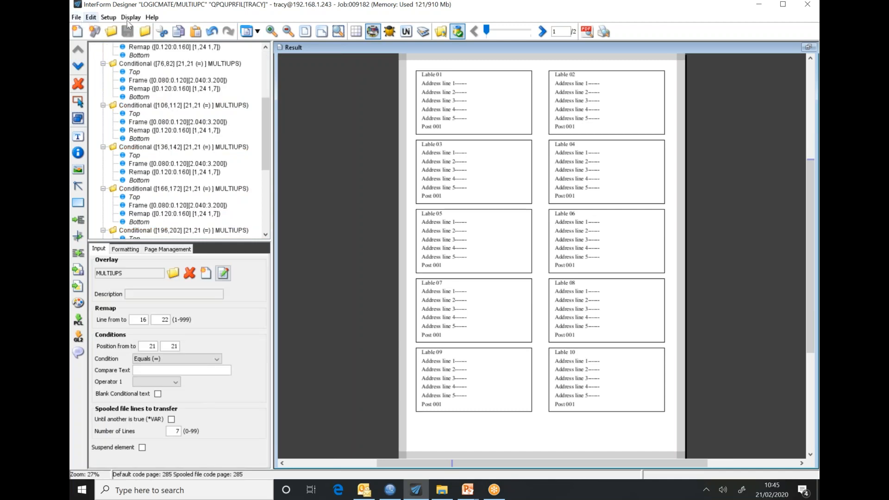
left_click(146, 33)
left_click(82, 19)
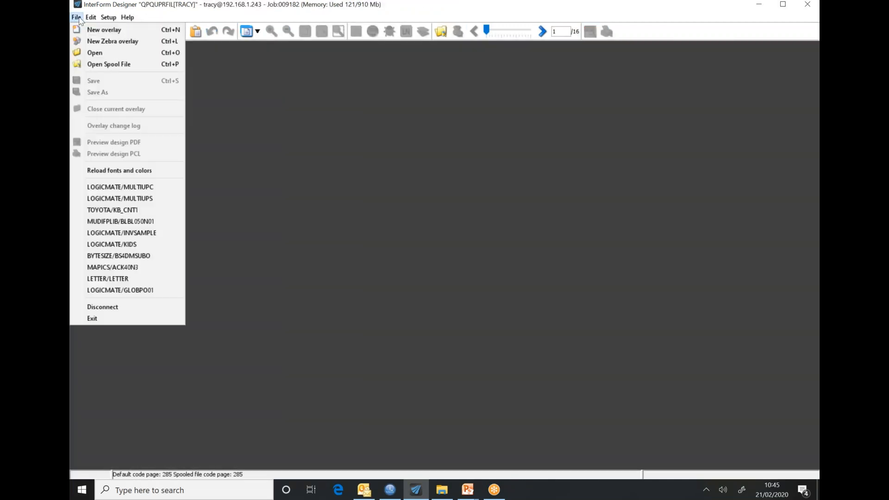
left_click(95, 210)
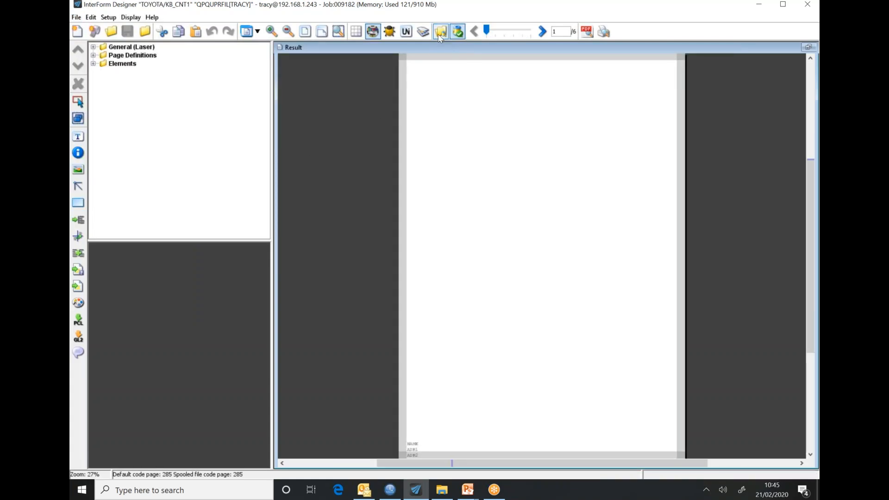
Load the EDTPRT spool file into the Toyota overlay's preview.
left_click(440, 36)
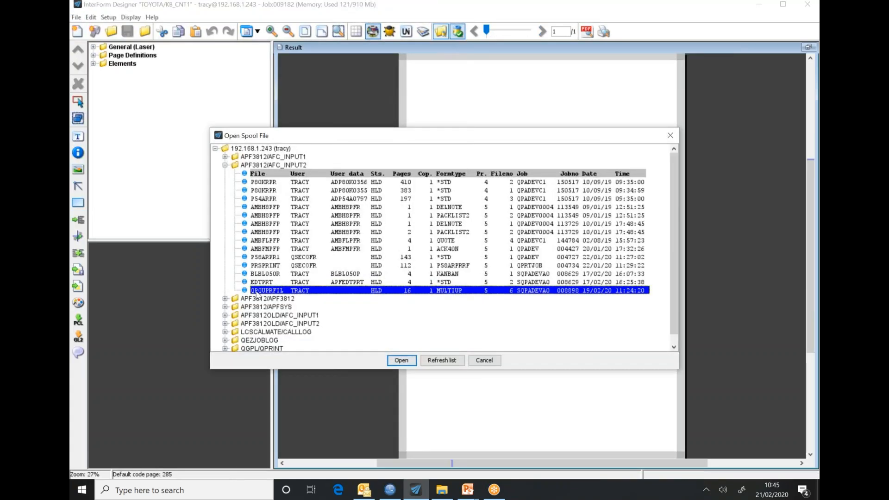
left_click(258, 283)
left_click(401, 361)
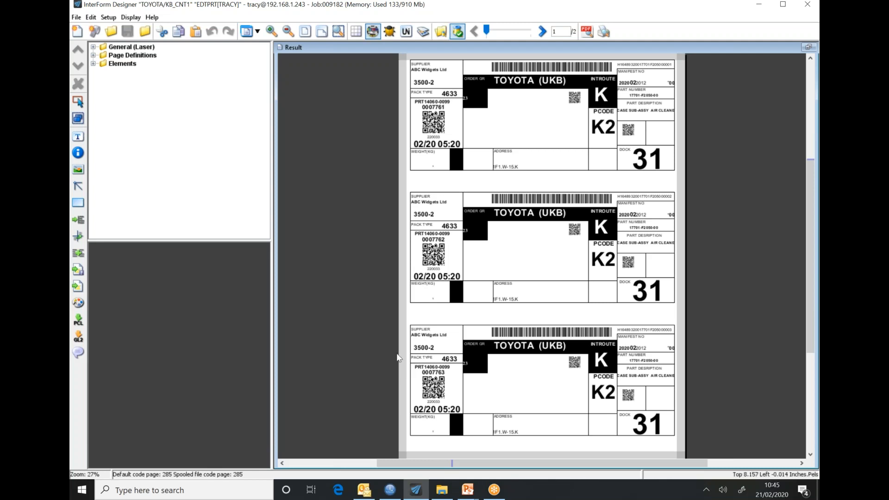
Inspect the Document's page size and 3-up settings and the first Conditional element.
left_click(93, 47)
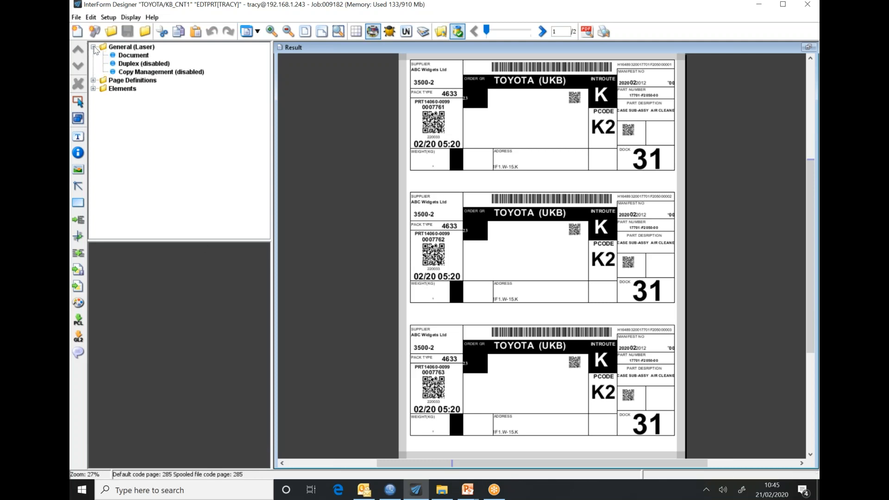
left_click(136, 56)
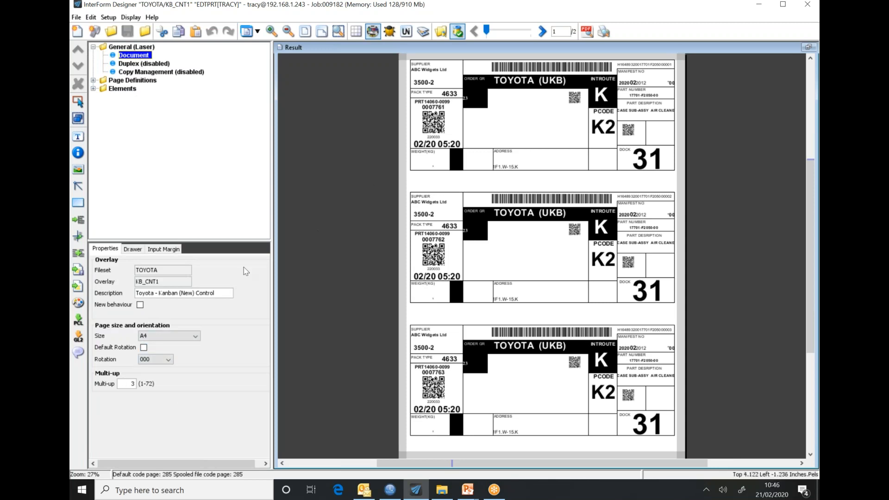
left_click(93, 88)
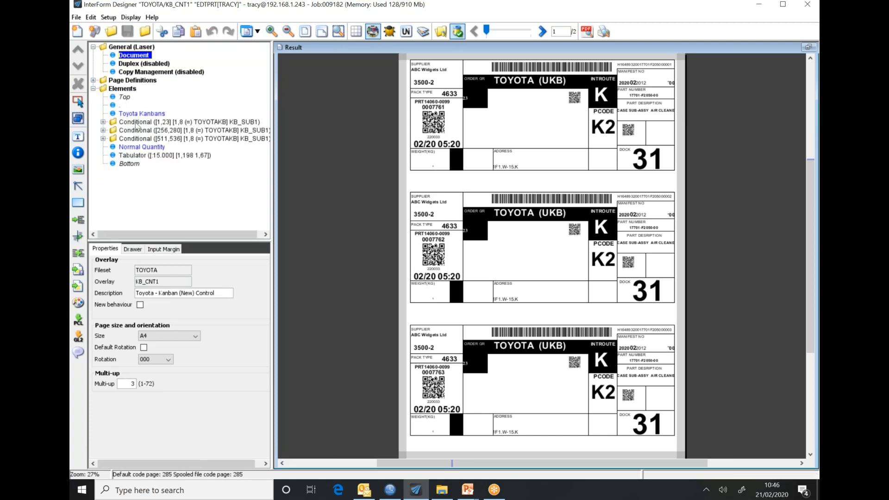
left_click(136, 123)
left_click(103, 121)
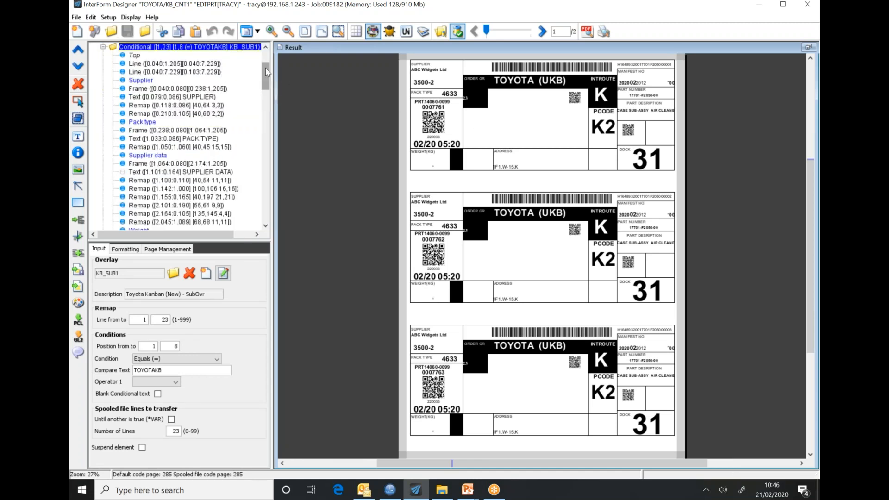
Scroll the element tree and preview page 2 showing the fourth Toyota label.
left_click_drag(265, 68, 253, 204)
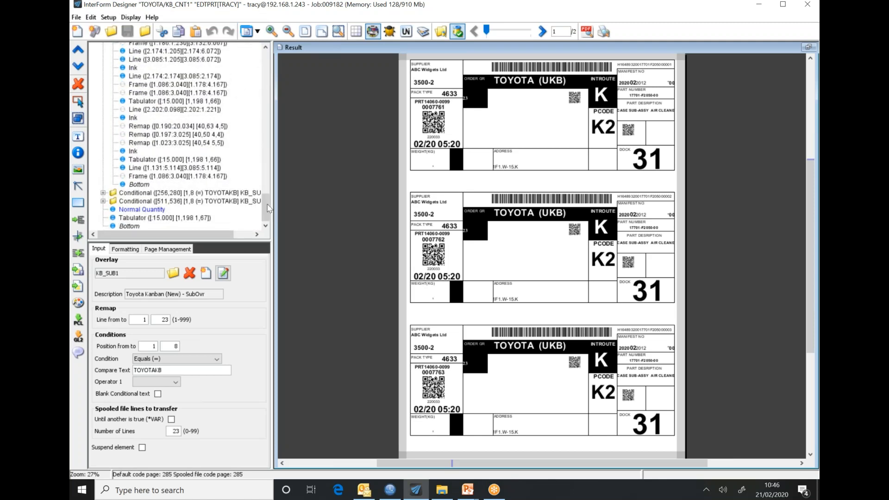
left_click_drag(268, 204, 267, 63)
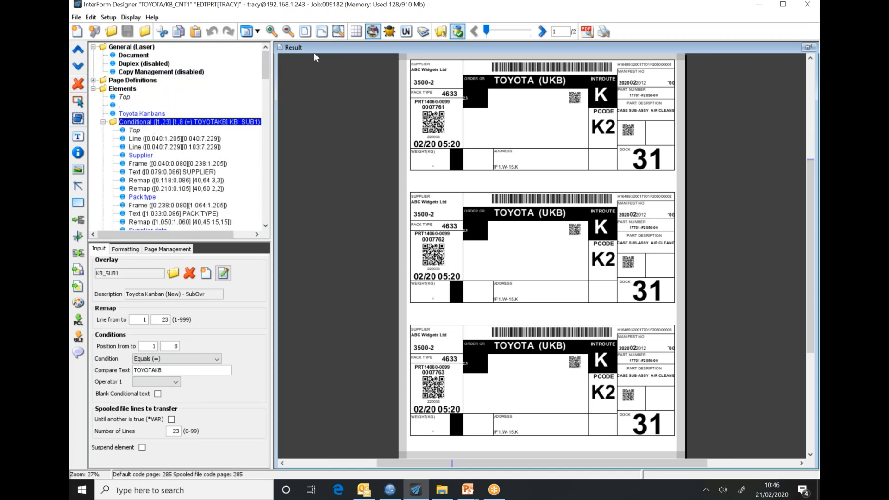
left_click(548, 34)
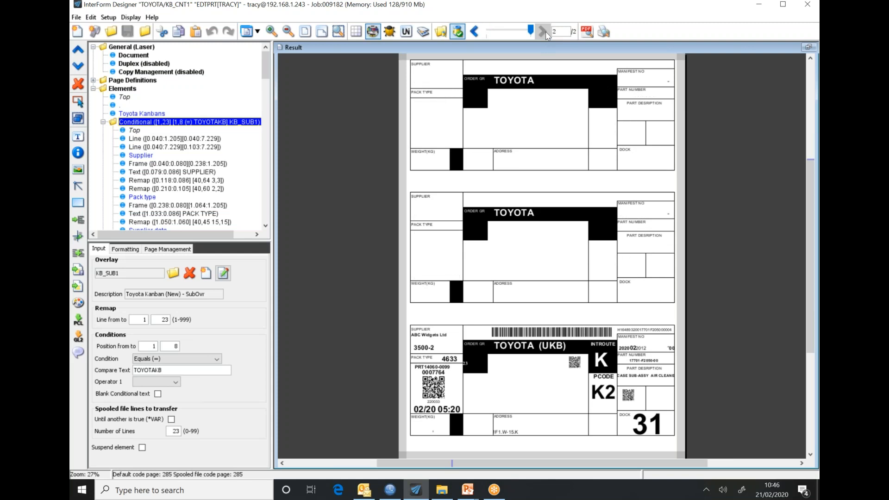
Preview the Toyota labels as PCL in maximised SwiftView, checking pages 1 and 2.
left_click(604, 32)
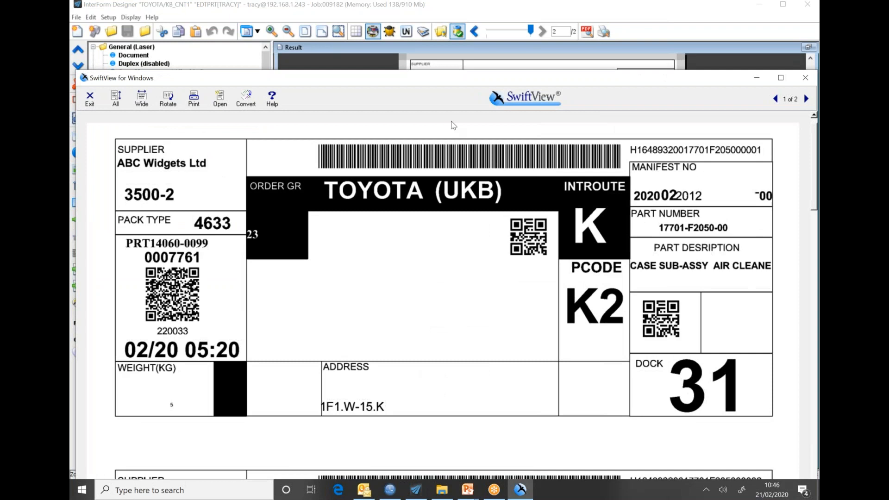
left_click(116, 98)
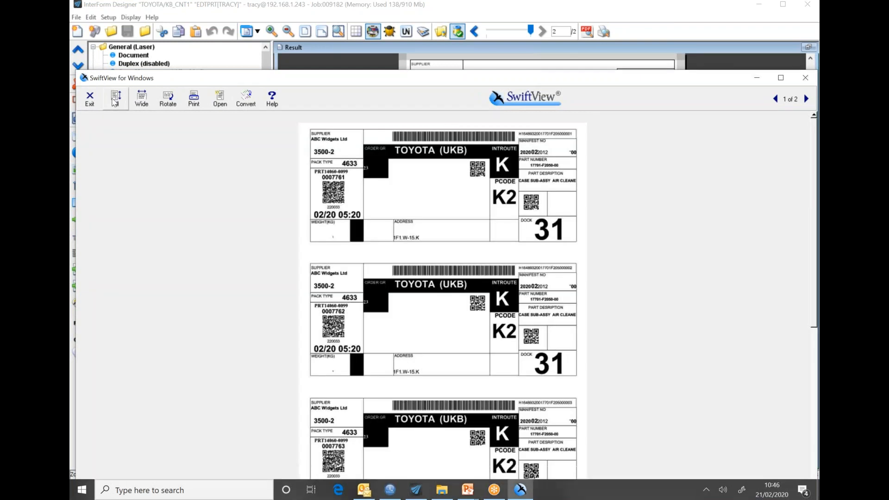
double_click(463, 78)
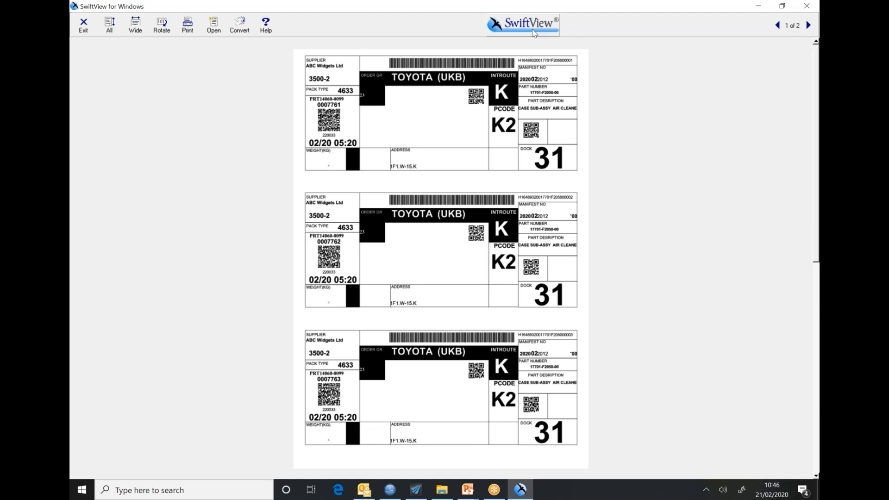
scroll(480, 69, "down", 3)
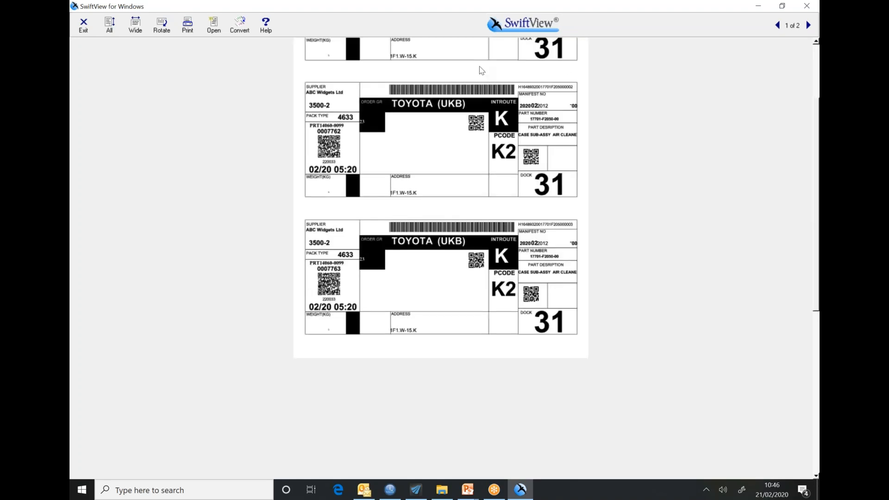
scroll(569, 266, "up", 1)
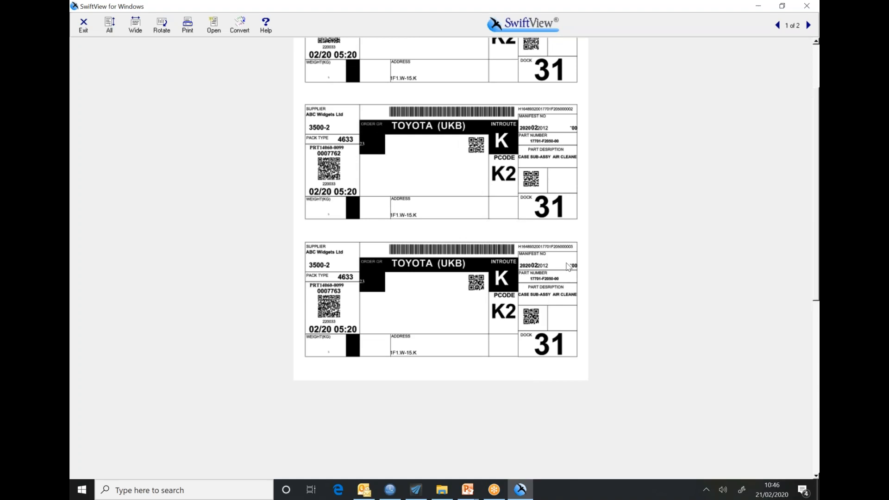
scroll(569, 267, "up", 1)
scroll(612, 266, "down", 3)
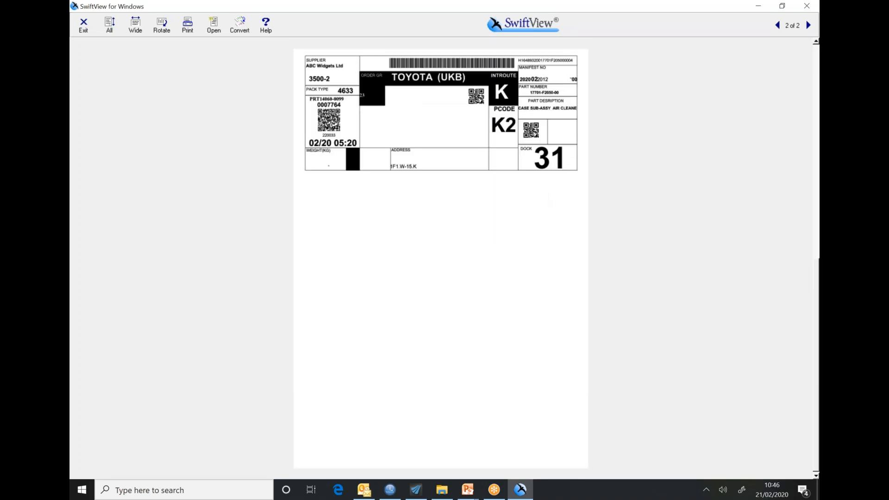